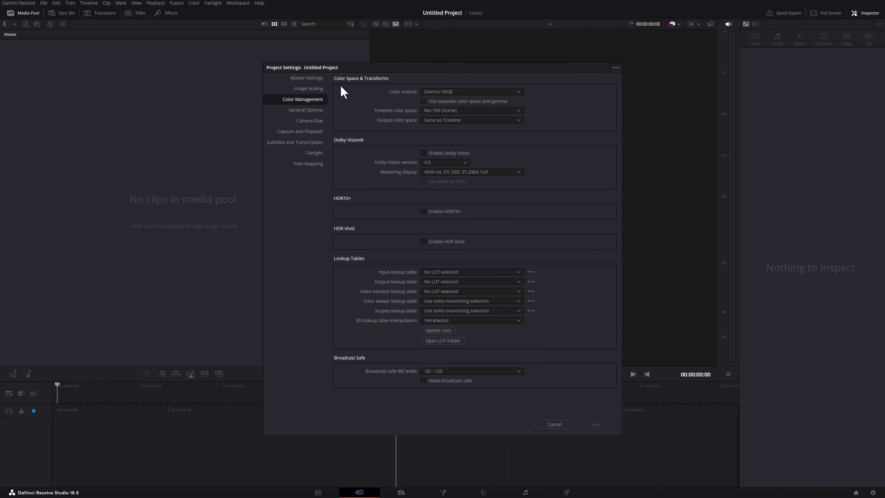
Step: Cancel out of Project Settings and reopen them on the Master Settings page
{"action": "left_click", "coordinate": [312, 80]}
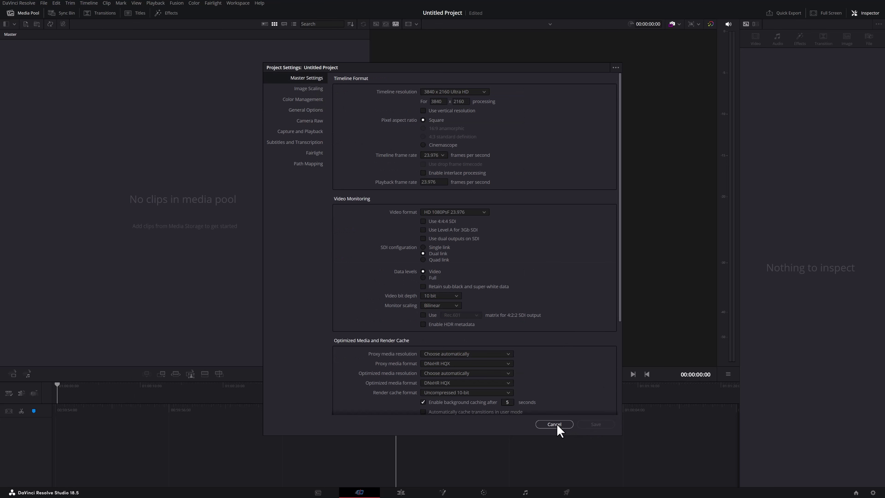
{"action": "left_click", "coordinate": [571, 427]}
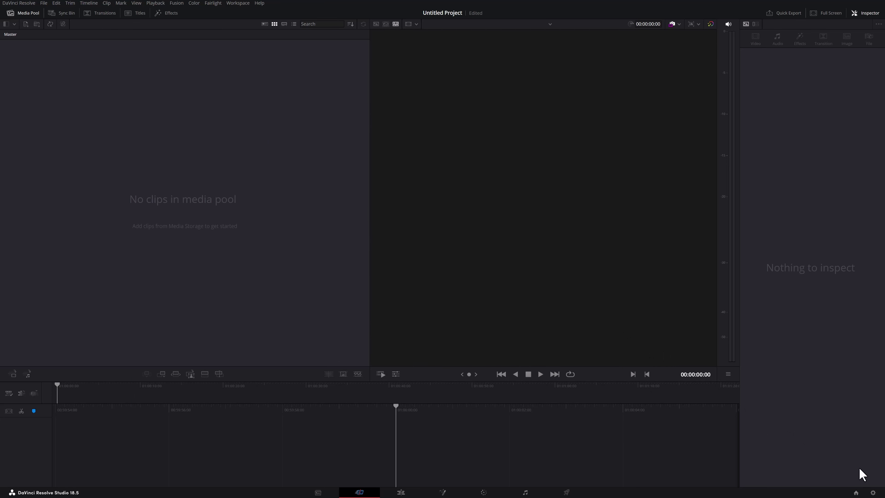
{"action": "left_click", "coordinate": [873, 493]}
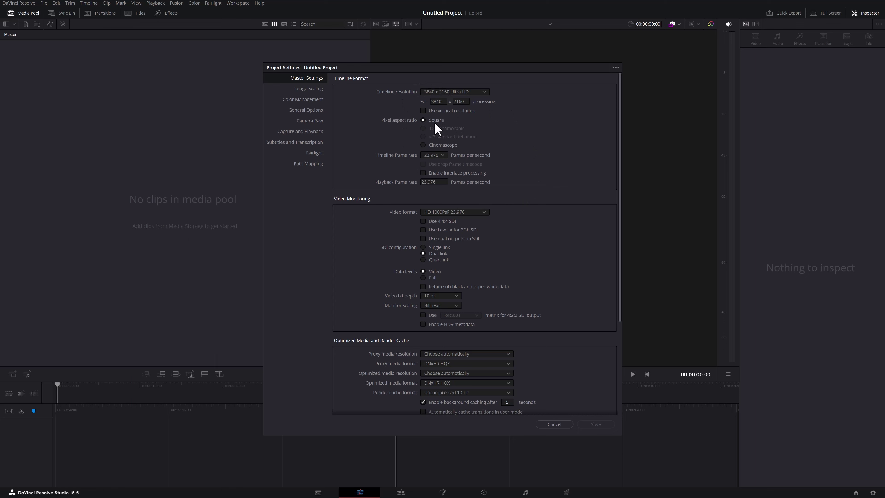
Step: Go to Color Management, keep the Rec.709 (Scene) timeline color space, and open Color science
{"action": "left_click", "coordinate": [309, 99]}
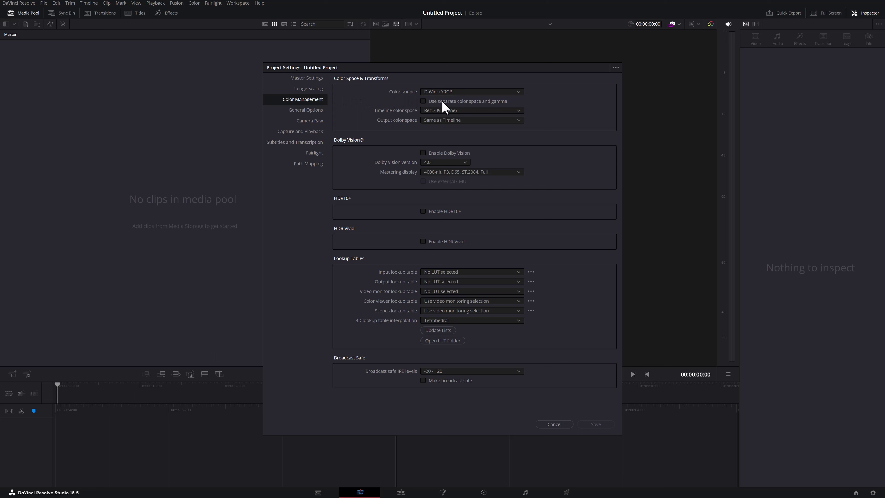
{"action": "left_click", "coordinate": [467, 110]}
{"action": "left_click", "coordinate": [467, 110]}
{"action": "left_click", "coordinate": [467, 94]}
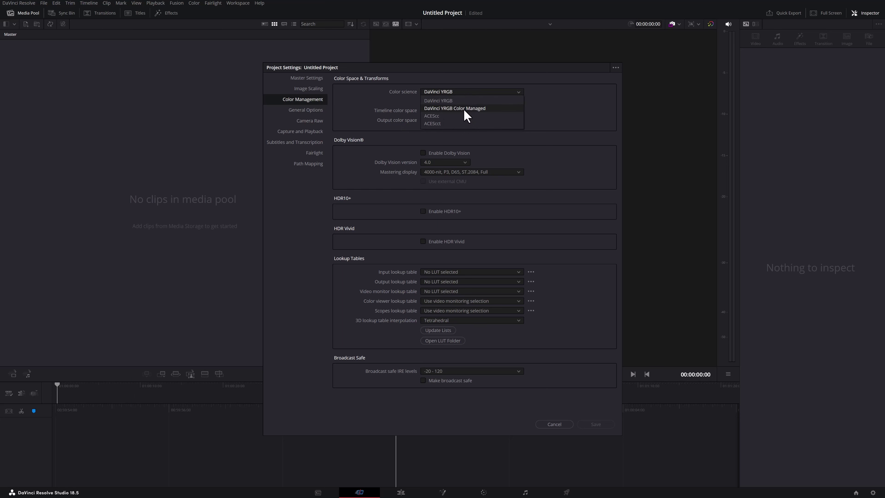
Step: Use DaVinci YRGB Color Managed with SDR processing after trying HDR, and disable automatic color management
{"action": "left_click", "coordinate": [466, 111]}
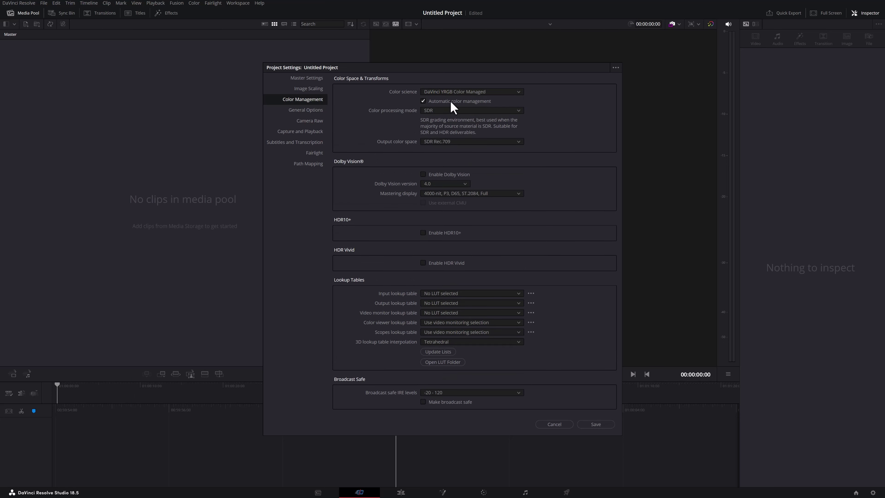
{"action": "left_click", "coordinate": [455, 112]}
{"action": "left_click", "coordinate": [455, 127]}
{"action": "left_click", "coordinate": [443, 112]}
{"action": "left_click", "coordinate": [447, 120]}
{"action": "left_click", "coordinate": [423, 102]}
{"action": "left_click", "coordinate": [460, 111]}
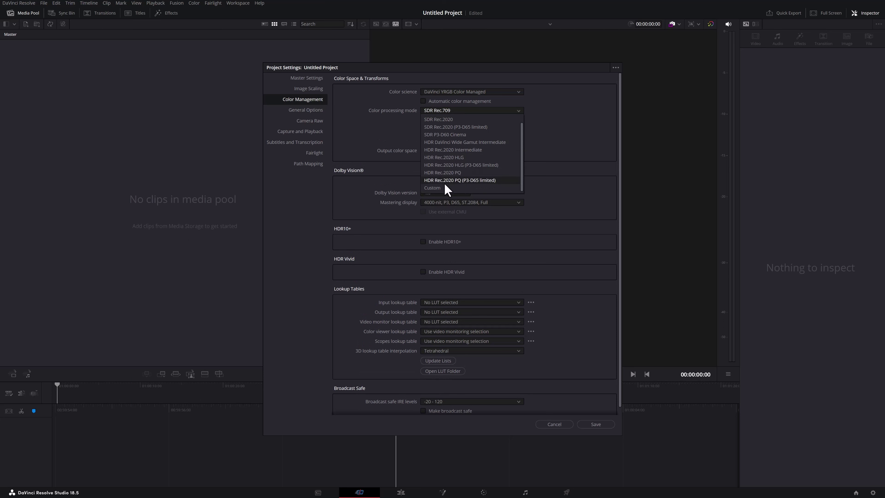
Step: Set color processing mode to Custom and input color space to Canon Cinema Gamut/Canon Log 3
{"action": "scroll", "coordinate": [442, 188], "scroll_direction": "down", "scroll_amount": 1}
{"action": "left_click", "coordinate": [442, 187]}
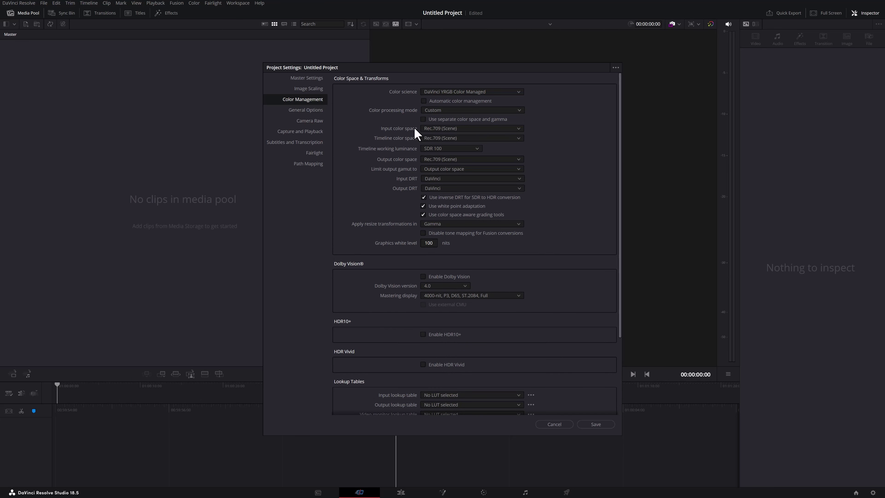
{"action": "left_click", "coordinate": [450, 129]}
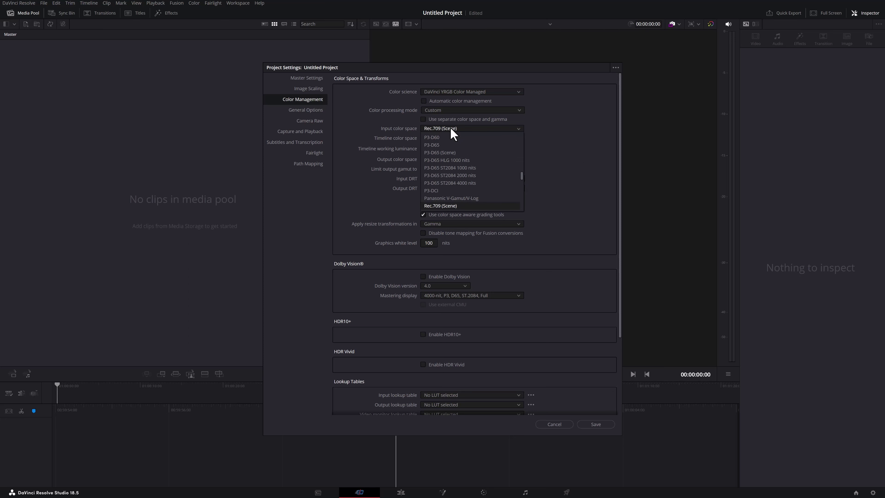
{"action": "scroll", "coordinate": [469, 183], "scroll_direction": "up", "scroll_amount": 5}
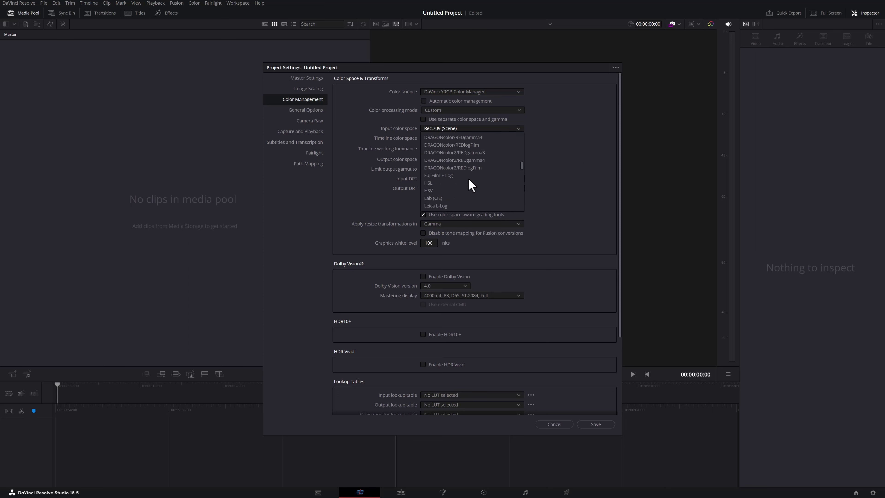
{"action": "scroll", "coordinate": [471, 185], "scroll_direction": "up", "scroll_amount": 5}
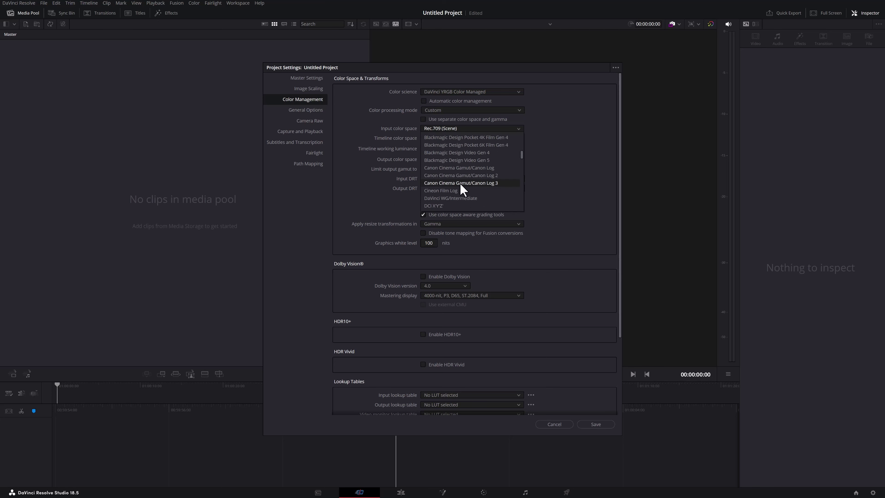
{"action": "scroll", "coordinate": [463, 182], "scroll_direction": "down", "scroll_amount": 5}
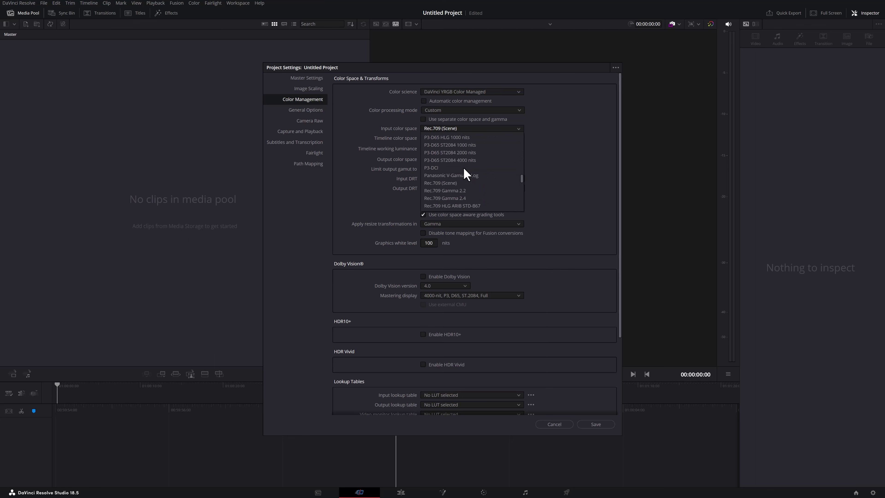
{"action": "scroll", "coordinate": [464, 168], "scroll_direction": "down", "scroll_amount": 6}
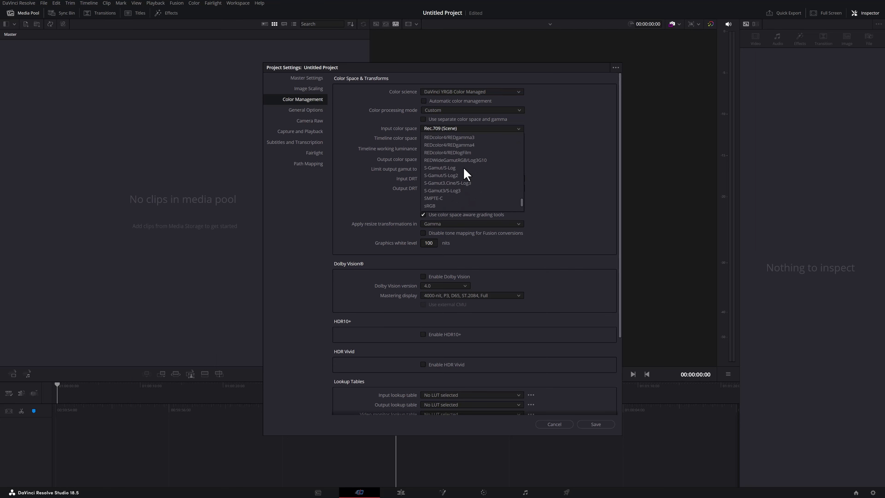
{"action": "scroll", "coordinate": [470, 182], "scroll_direction": "up", "scroll_amount": 6}
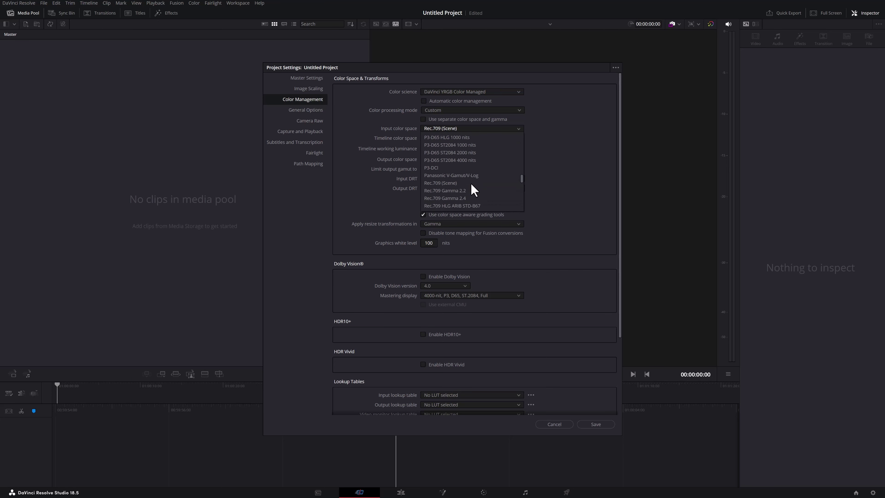
{"action": "scroll", "coordinate": [471, 184], "scroll_direction": "up", "scroll_amount": 4}
{"action": "scroll", "coordinate": [472, 184], "scroll_direction": "up", "scroll_amount": 4}
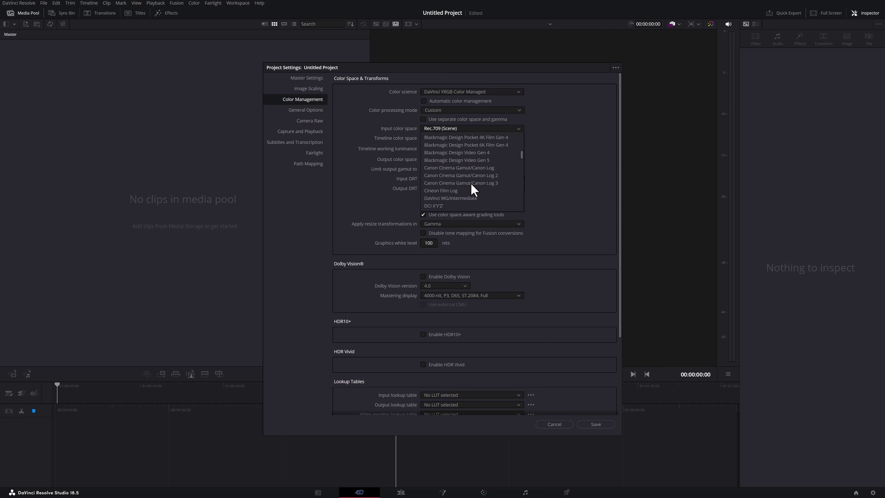
{"action": "left_click", "coordinate": [485, 183]}
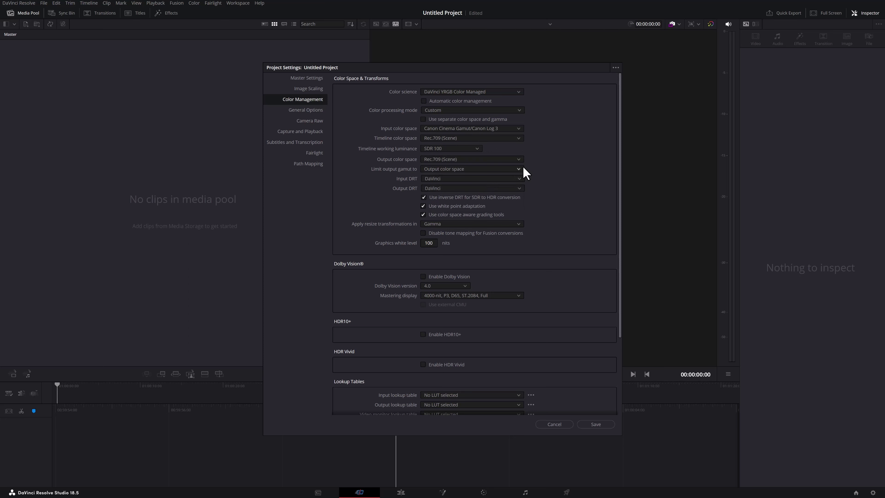
Step: Set the timeline color space to DaVinci WG/Intermediate and working luminance to Custom 10000 nits
{"action": "left_click", "coordinate": [484, 139]}
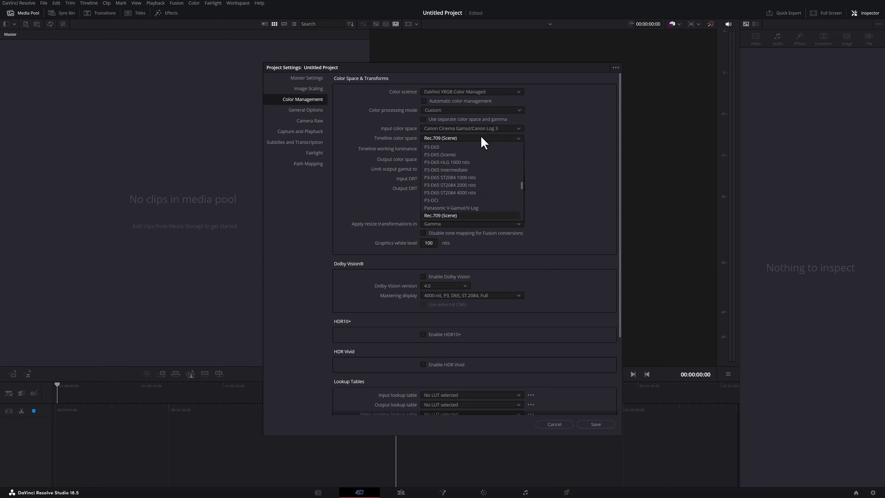
{"action": "scroll", "coordinate": [481, 164], "scroll_direction": "up", "scroll_amount": 10}
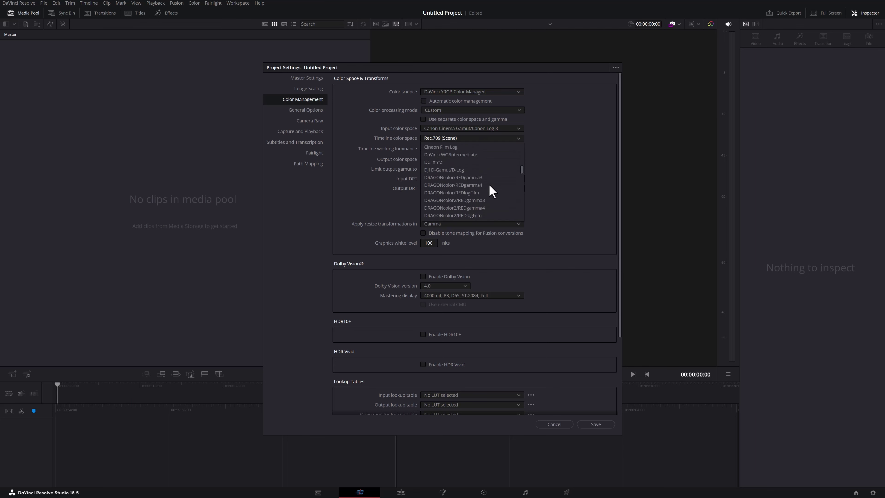
{"action": "scroll", "coordinate": [490, 190], "scroll_direction": "up", "scroll_amount": 1}
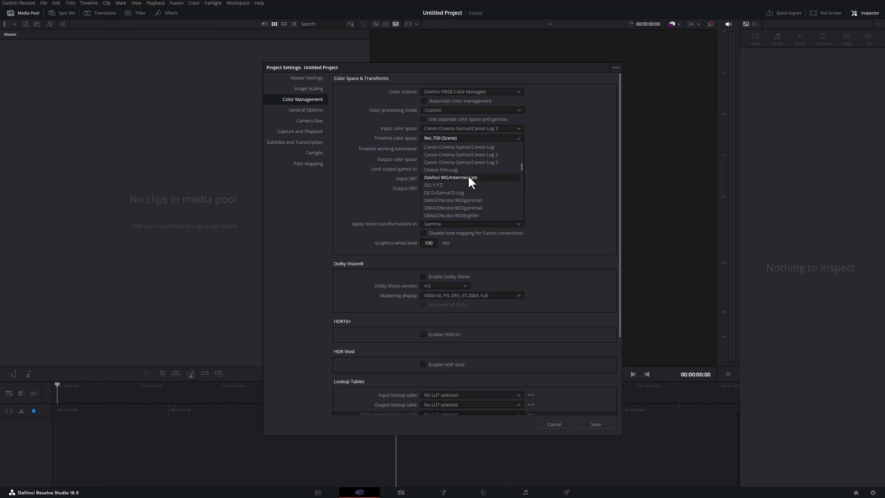
{"action": "left_click", "coordinate": [456, 178]}
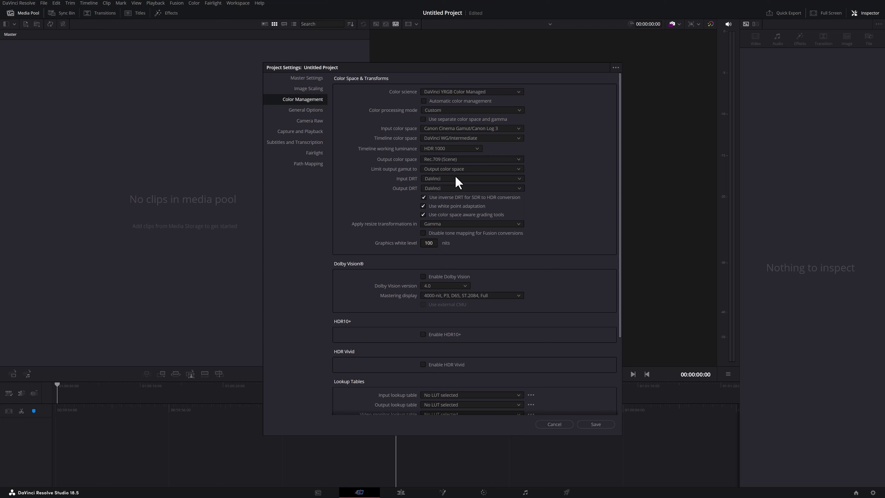
{"action": "left_click", "coordinate": [451, 148]}
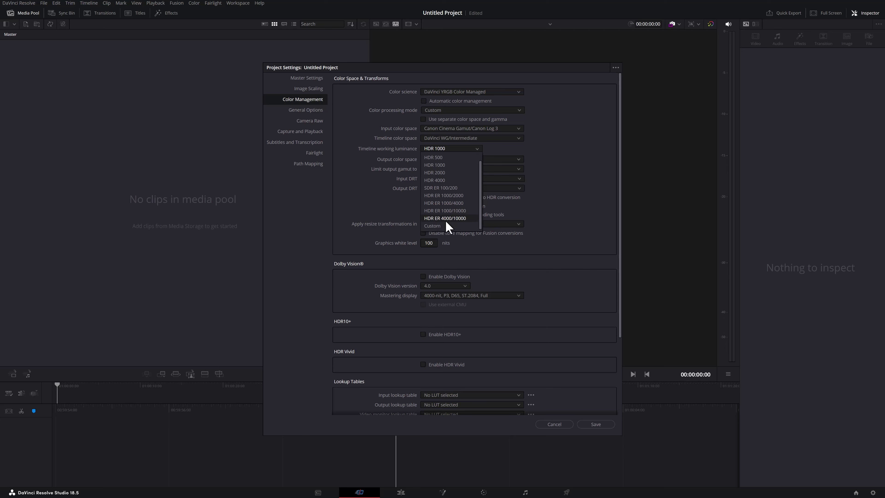
{"action": "scroll", "coordinate": [446, 225], "scroll_direction": "down", "scroll_amount": 1}
{"action": "left_click", "coordinate": [446, 226]}
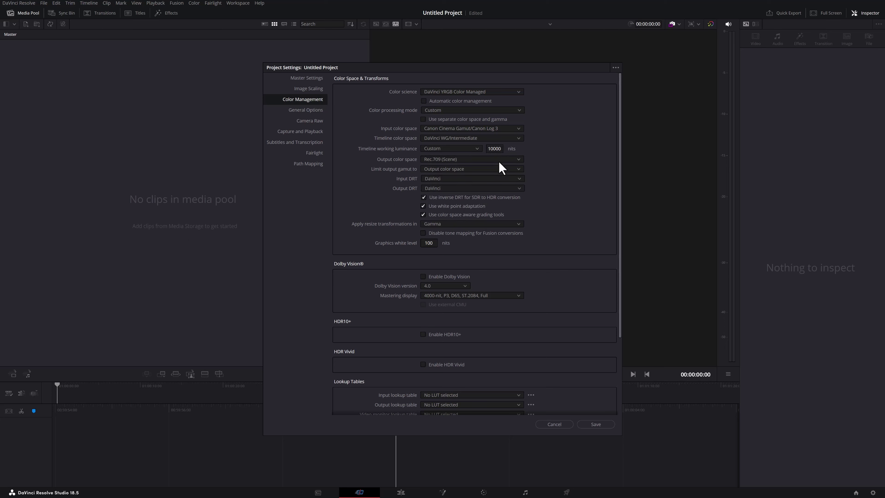
Step: Set the output color space to Rec.709 Gamma 2.4
{"action": "left_click", "coordinate": [463, 159]}
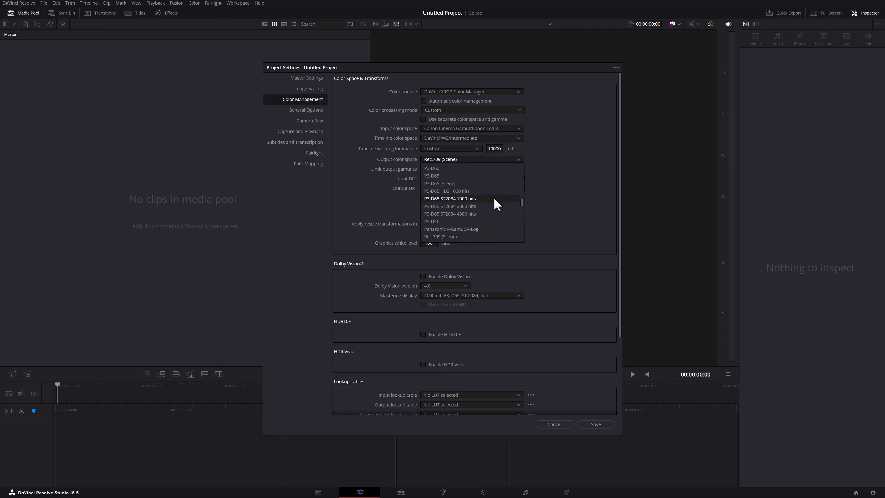
{"action": "scroll", "coordinate": [492, 199], "scroll_direction": "down", "scroll_amount": 1}
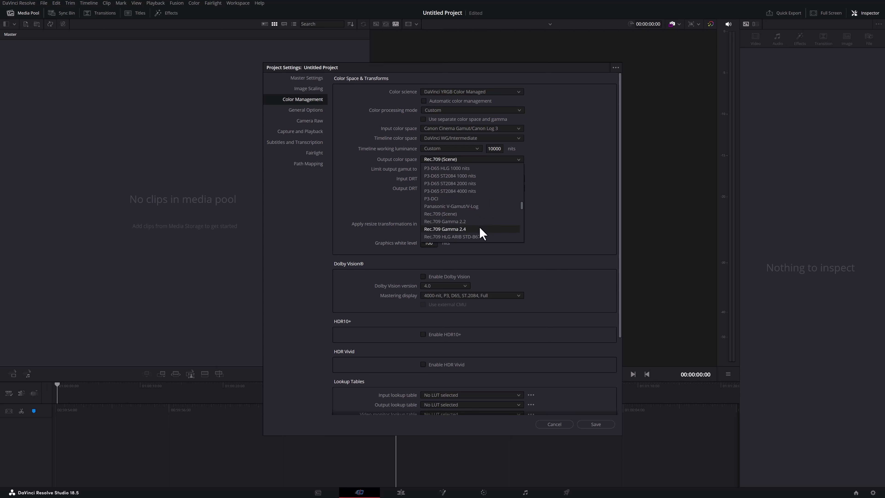
{"action": "left_click", "coordinate": [453, 229]}
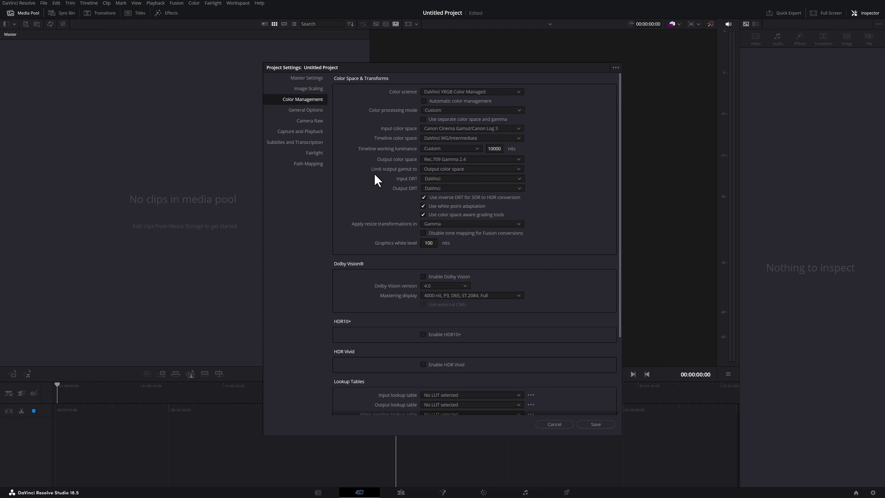
Step: Set the input DRT to None and output DRT to Luminance Mapping, then save the settings
{"action": "left_click", "coordinate": [463, 179]}
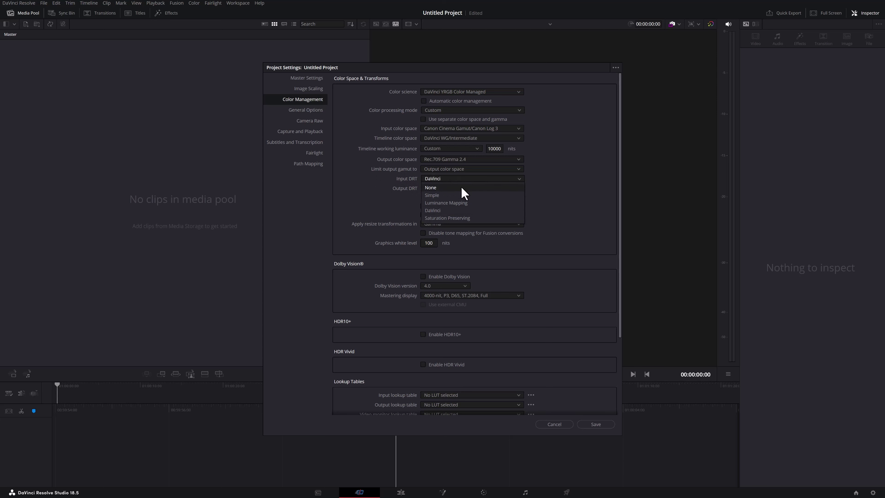
{"action": "left_click", "coordinate": [462, 188]}
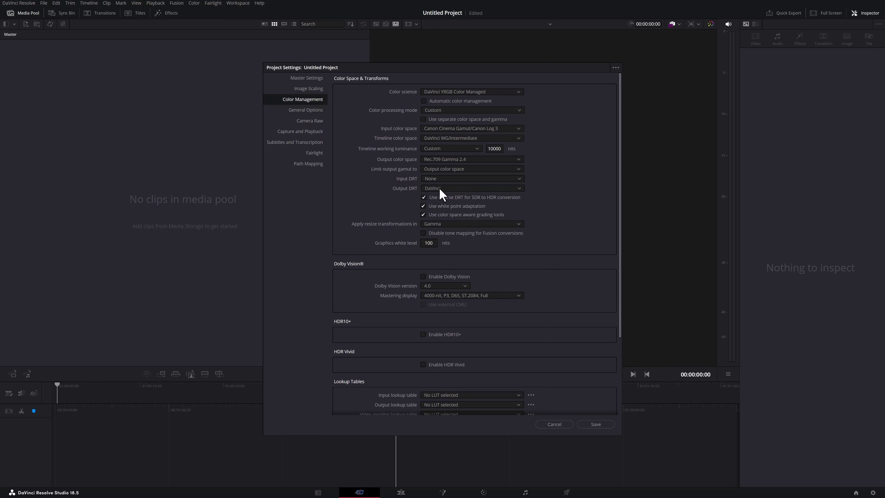
{"action": "left_click", "coordinate": [461, 189]}
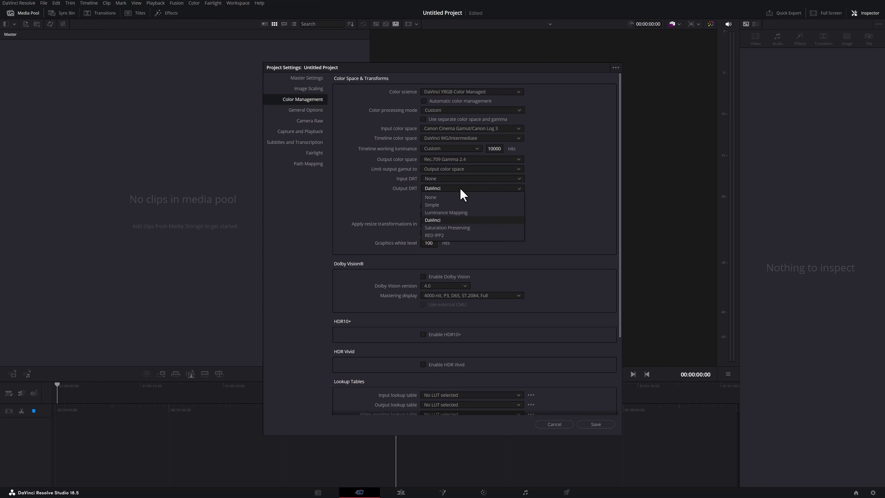
{"action": "left_click", "coordinate": [465, 210]}
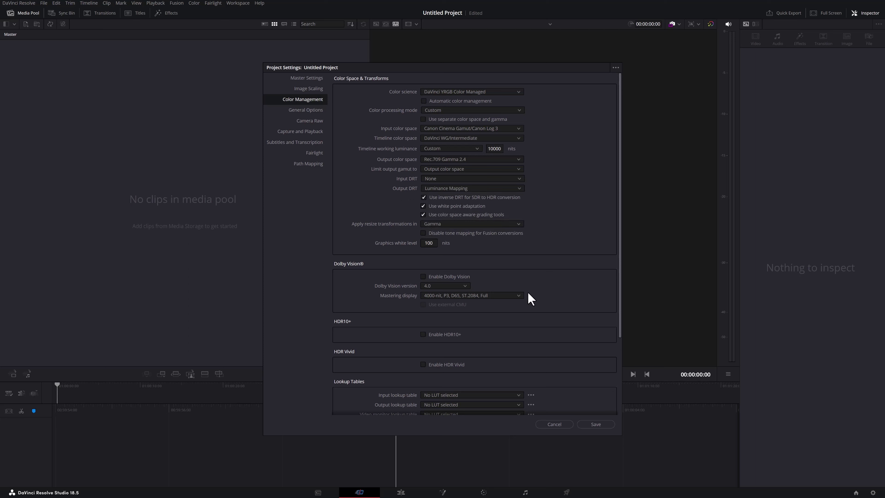
{"action": "left_click", "coordinate": [590, 424]}
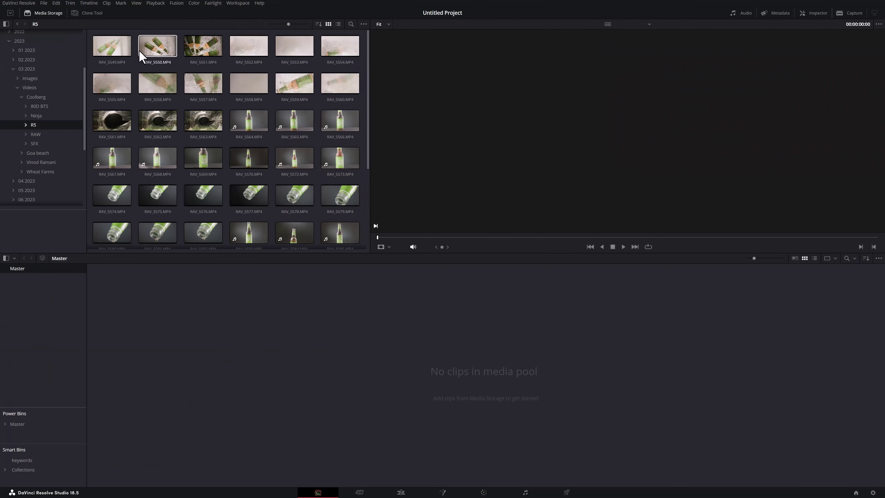
Step: Add RAV_5550.MP4 to the media pool, keeping the project frame rate unchanged
{"action": "left_click", "coordinate": [111, 49]}
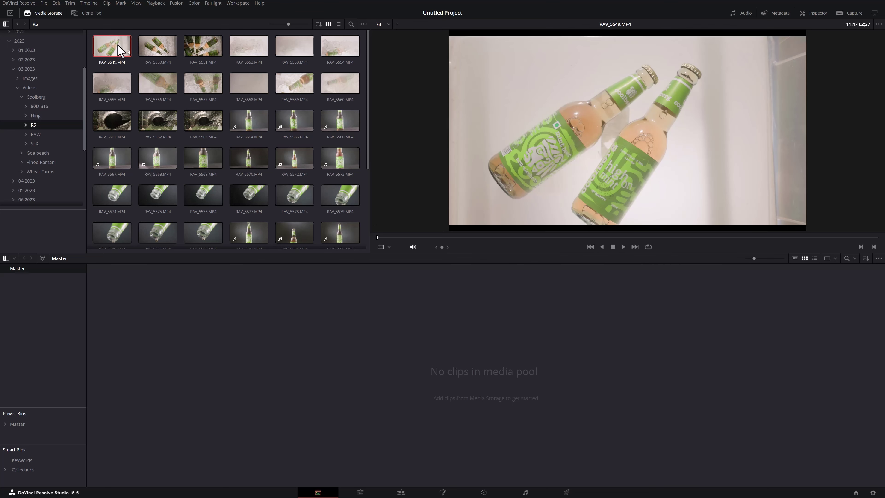
{"action": "left_click", "coordinate": [160, 53]}
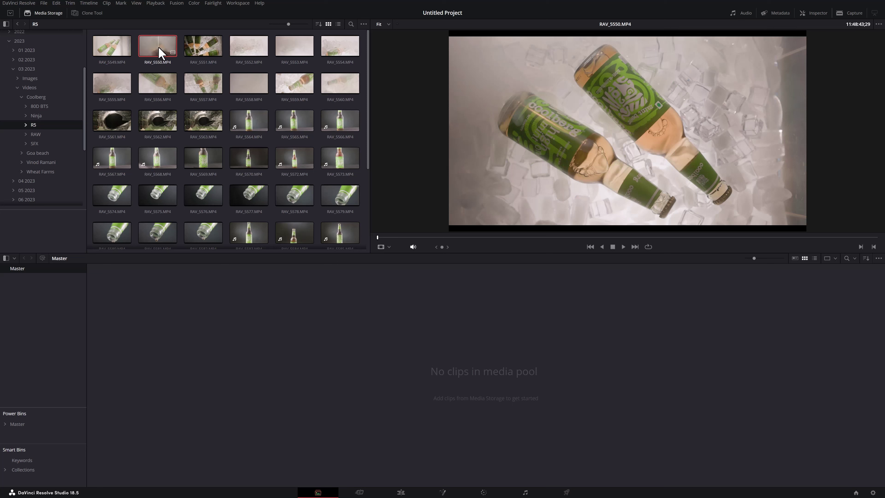
{"action": "right_click", "coordinate": [160, 53]}
{"action": "left_click", "coordinate": [167, 56]}
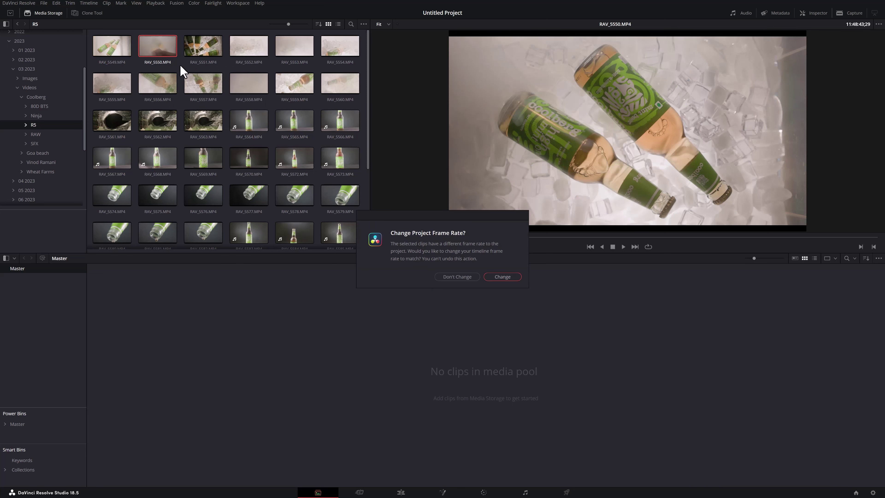
{"action": "left_click", "coordinate": [469, 277]}
Step: Scrub through the RAV_5550 preview and return it to the clip's start
{"action": "left_click_drag", "start_coordinate": [387, 237], "coordinate": [408, 238]}
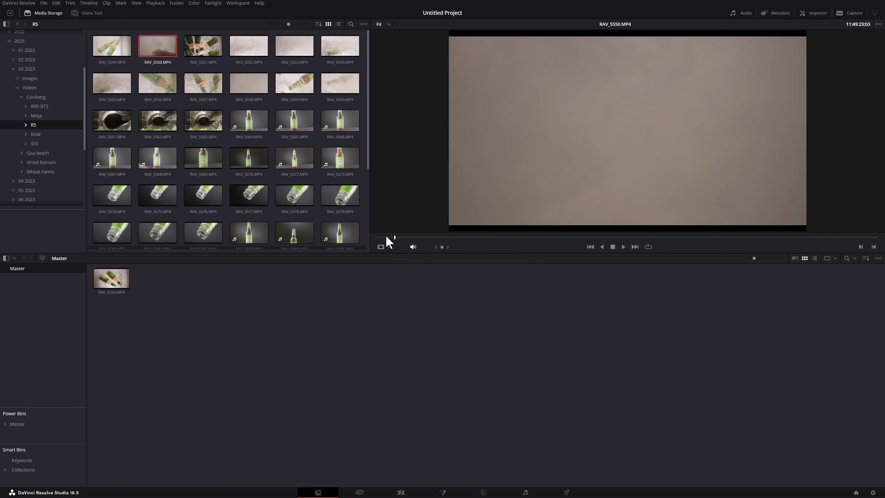
{"action": "left_click", "coordinate": [376, 238]}
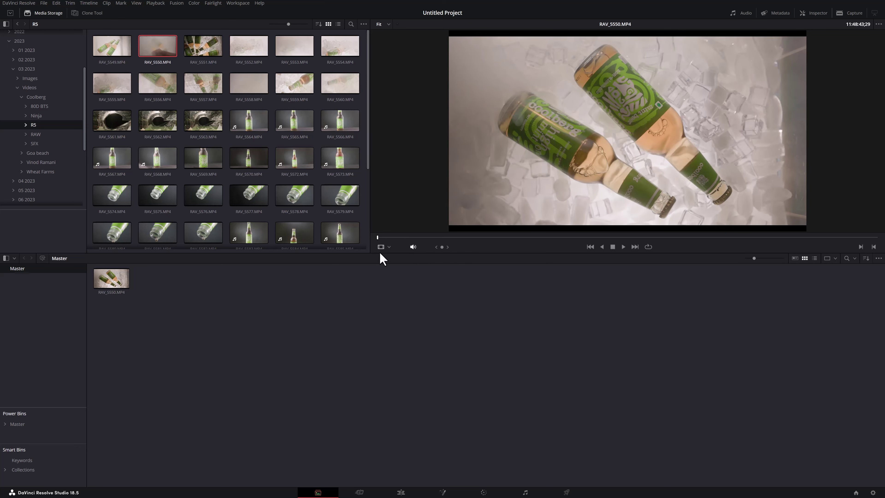
{"action": "left_click", "coordinate": [360, 492]}
Step: Load RAV_5550 into the source viewer and append it to the timeline
{"action": "left_click", "coordinate": [23, 57]}
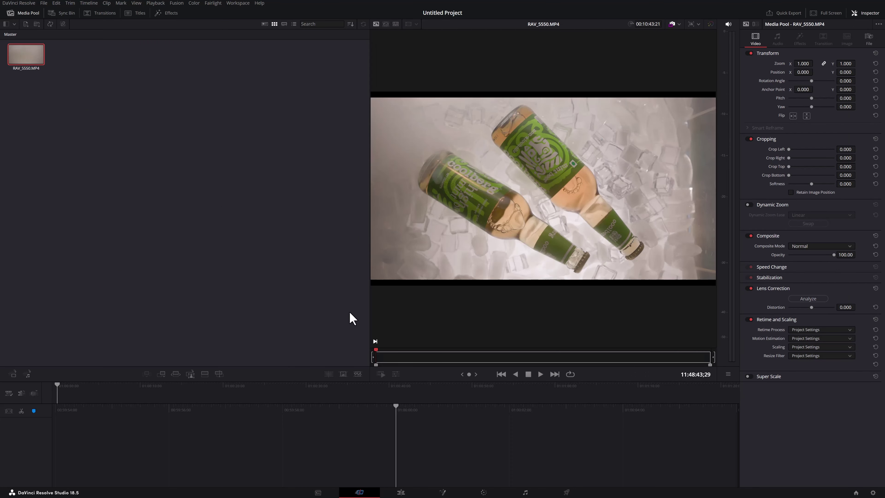
{"action": "left_click", "coordinate": [395, 357]}
{"action": "mouse_move", "coordinate": [397, 362]}
{"action": "left_mouse_down"}
{"action": "mouse_move", "coordinate": [382, 358]}
{"action": "mouse_move", "coordinate": [399, 359]}
{"action": "left_mouse_up"}
{"action": "key", "text": "shift+F12"}
{"action": "left_click", "coordinate": [484, 493]}
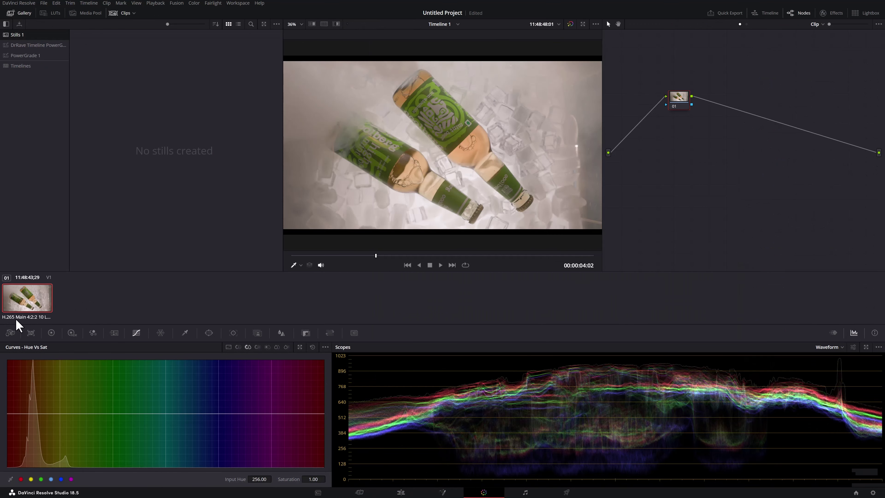
Step: Set the clip's input colour space to Rec.709-A from its context menu
{"action": "right_click", "coordinate": [30, 297]}
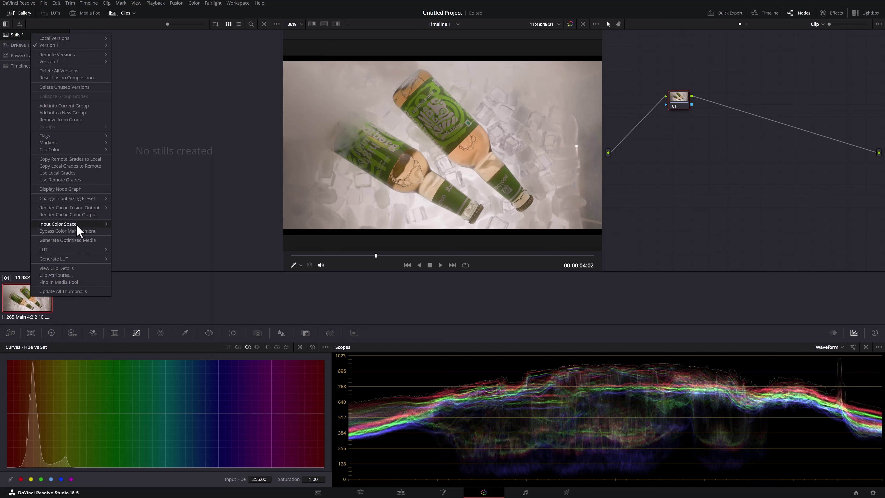
{"action": "mouse_move", "coordinate": [77, 226]}
{"action": "left_click", "coordinate": [75, 316]}
{"action": "right_click", "coordinate": [37, 300]}
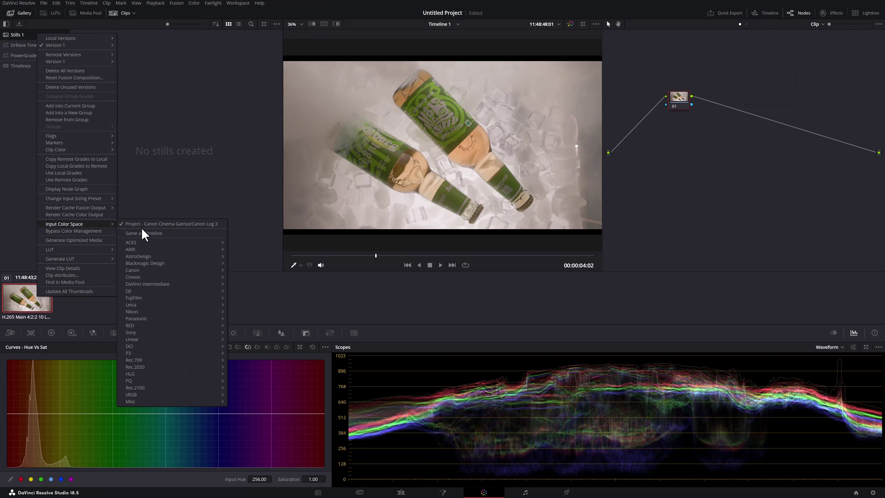
{"action": "mouse_move", "coordinate": [140, 333]}
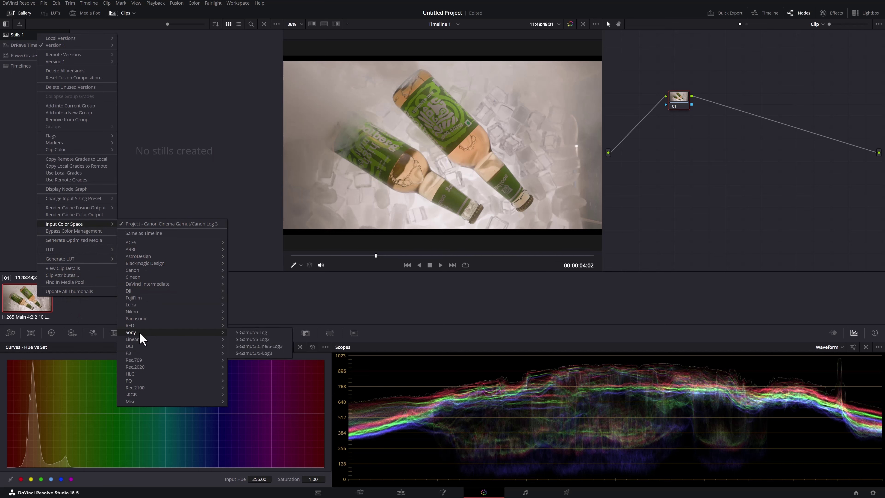
{"action": "mouse_move", "coordinate": [162, 321]}
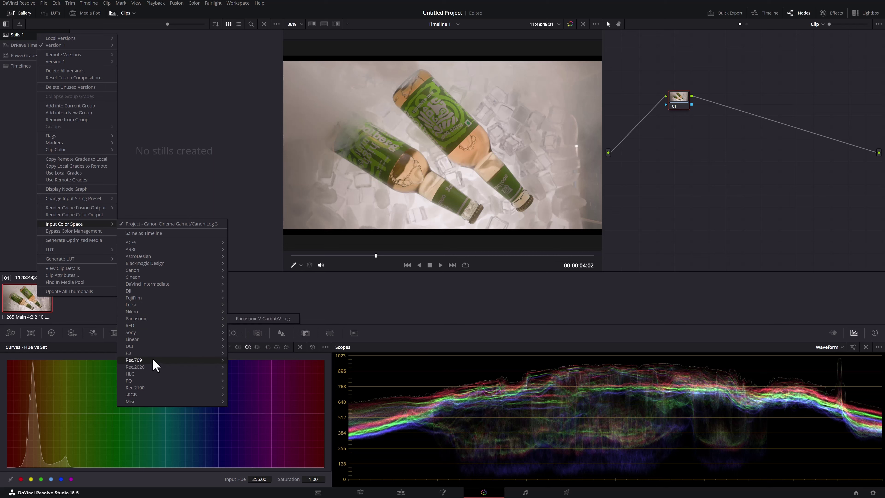
{"action": "mouse_move", "coordinate": [154, 361]}
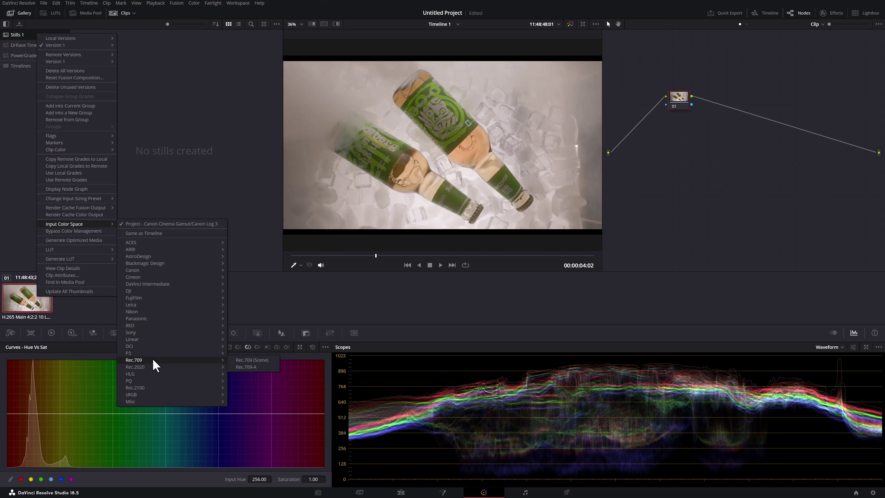
{"action": "left_click", "coordinate": [253, 368]}
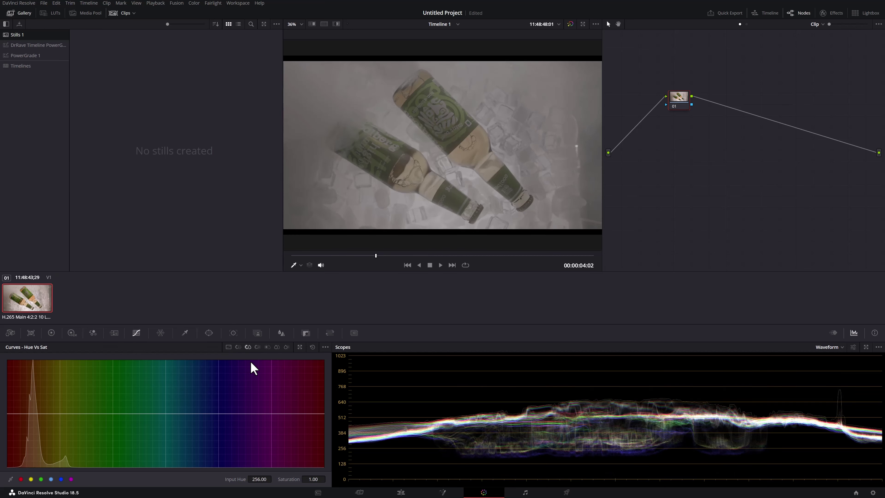
Step: Try ARRI LogC4 as the clip's input colour space, then reset it to Same as Timeline
{"action": "right_click", "coordinate": [16, 294]}
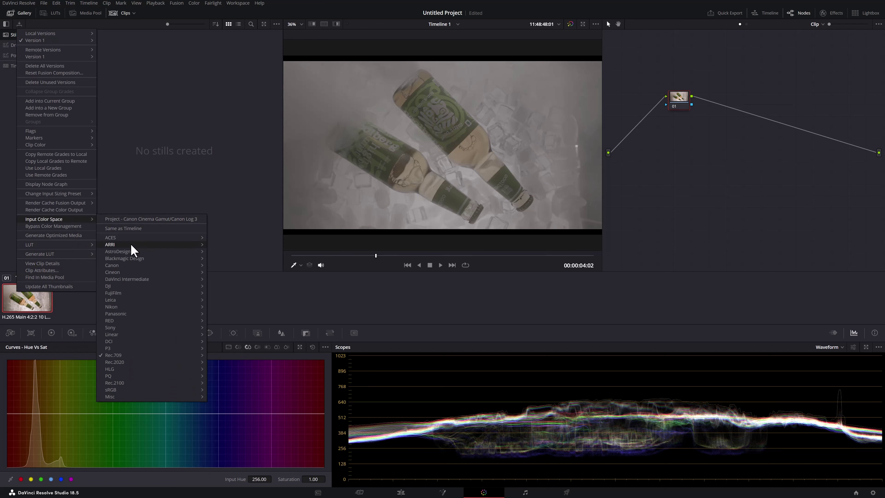
{"action": "mouse_move", "coordinate": [130, 246]}
{"action": "left_click", "coordinate": [227, 251]}
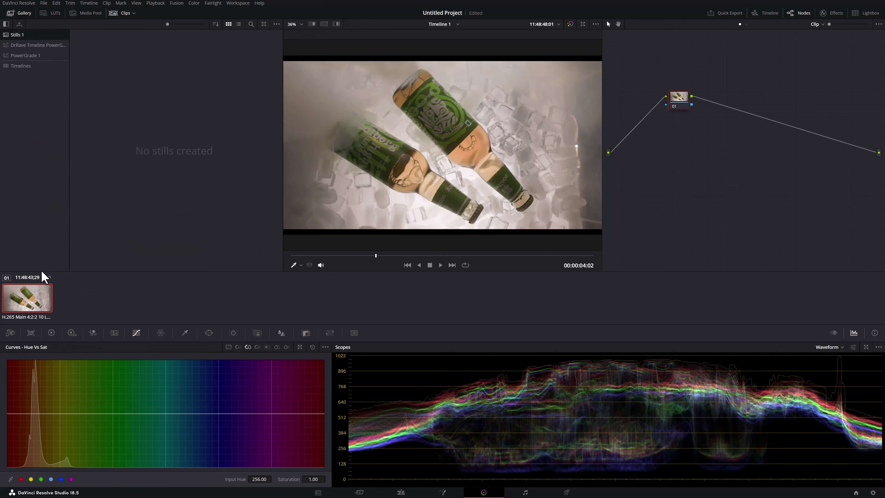
{"action": "right_click", "coordinate": [41, 296]}
{"action": "mouse_move", "coordinate": [84, 224]}
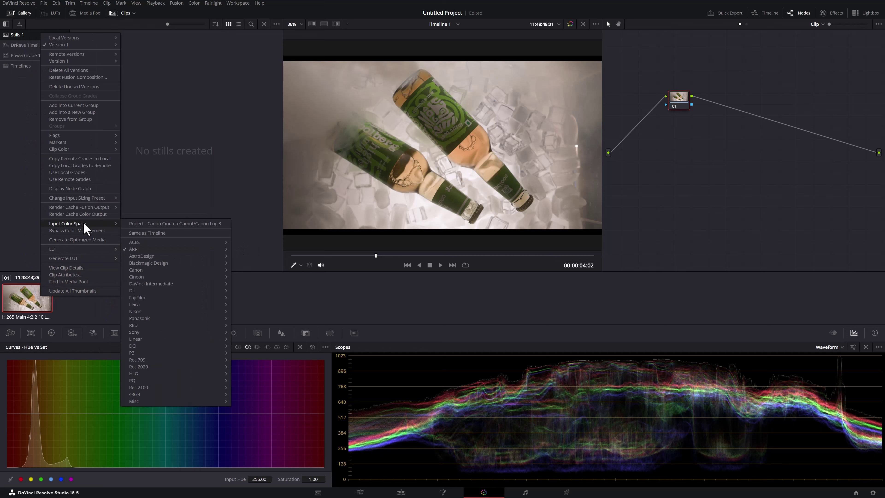
{"action": "left_click", "coordinate": [188, 229]}
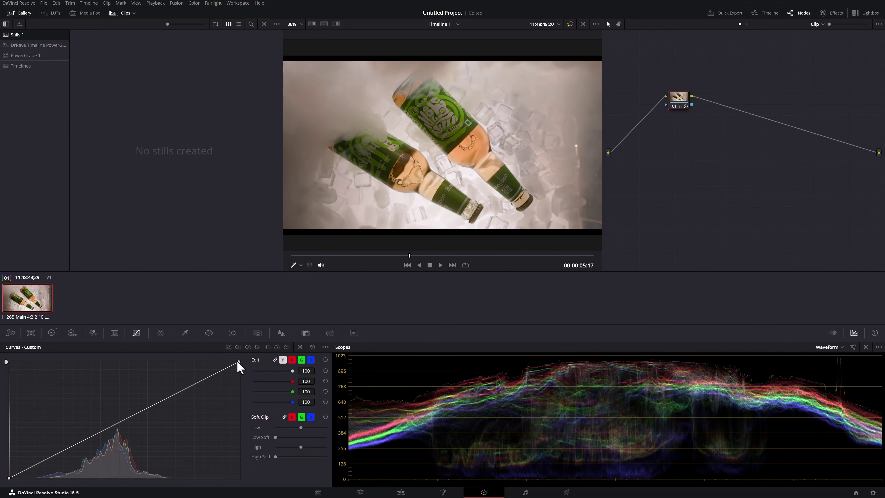
Step: Shape an S-curve in Curves, lifting highlights and pulling down shadows
{"action": "left_click_drag", "start_coordinate": [239, 362], "coordinate": [238, 391]}
{"action": "left_click", "coordinate": [165, 395]}
{"action": "left_click", "coordinate": [33, 468]}
{"action": "left_click_drag", "start_coordinate": [9, 478], "coordinate": [9, 473]}
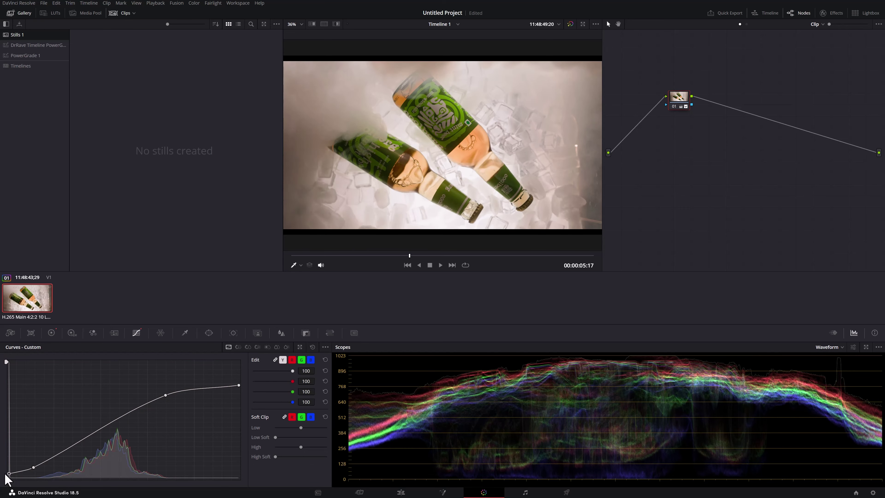
Step: Set contrast 1.136 and gain 0.92, compare against bypass, and play back the grade
{"action": "left_click", "coordinate": [51, 332]}
{"action": "key", "text": "ctrl+d"}
{"action": "key", "text": "ctrl+d"}
{"action": "key", "text": "ctrl+d"}
{"action": "key", "text": "ctrl+d"}
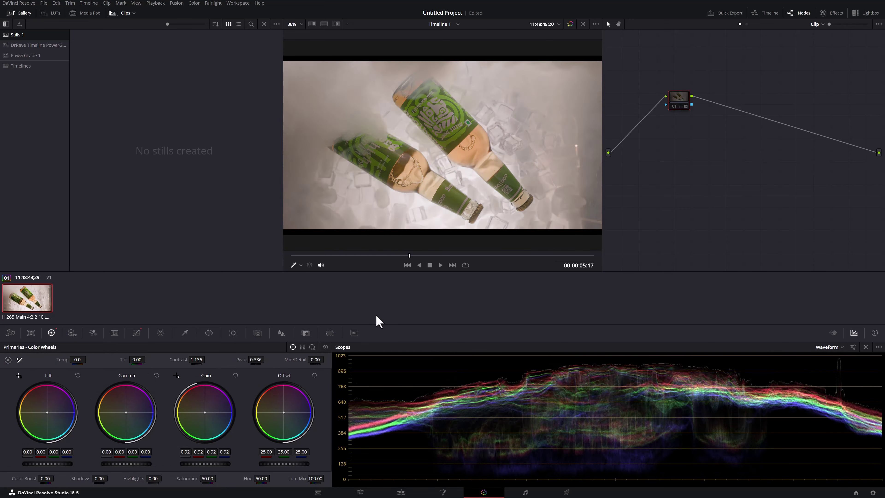
{"action": "key", "text": "ctrl+d"}
{"action": "key", "text": "ctrl+d"}
{"action": "left_click", "coordinate": [314, 256]}
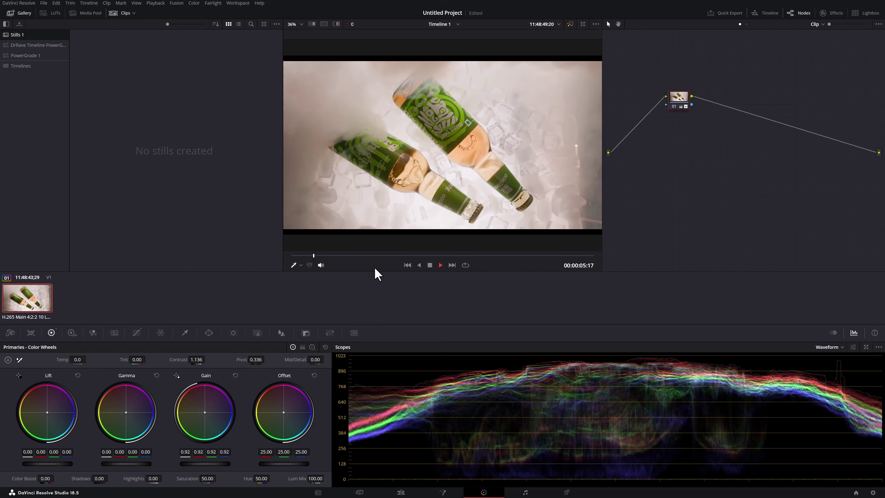
{"action": "key", "text": "space"}
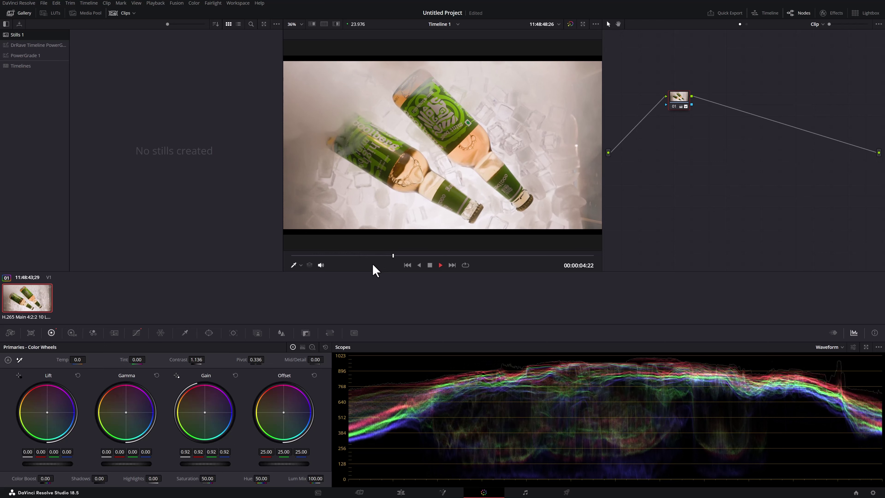
{"action": "key", "text": "space"}
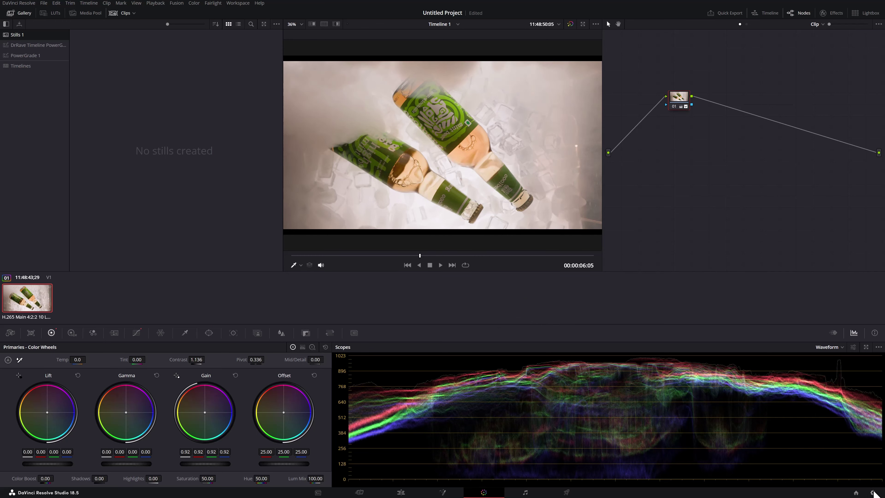
{"action": "left_click", "coordinate": [873, 492]}
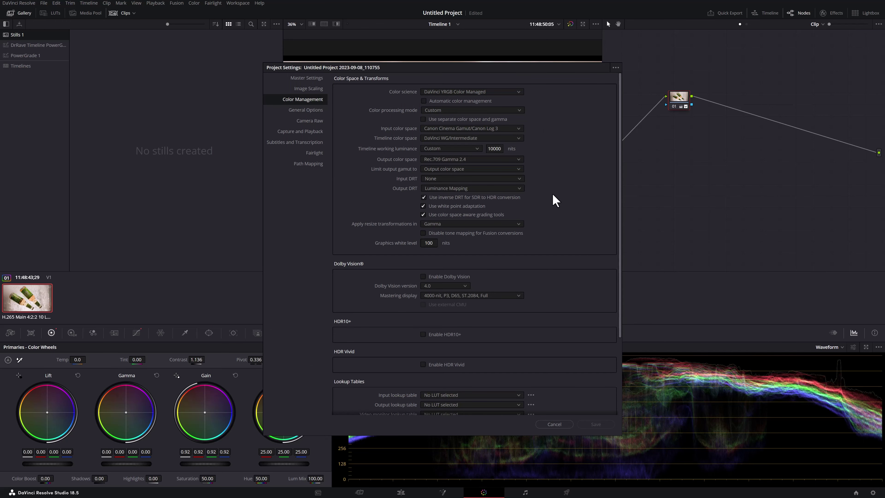
Step: Enable Automatic color management in Color Management and save the project settings
{"action": "left_click_drag", "start_coordinate": [444, 72], "coordinate": [216, 49]}
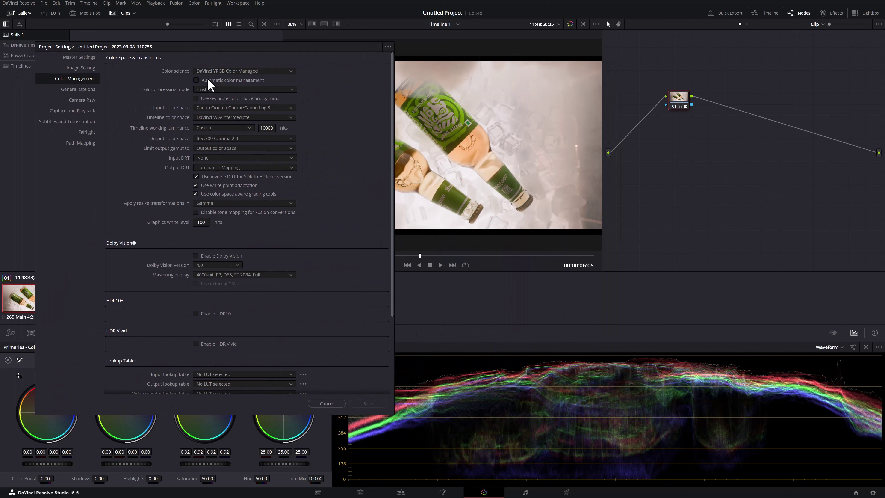
{"action": "left_click", "coordinate": [208, 80]}
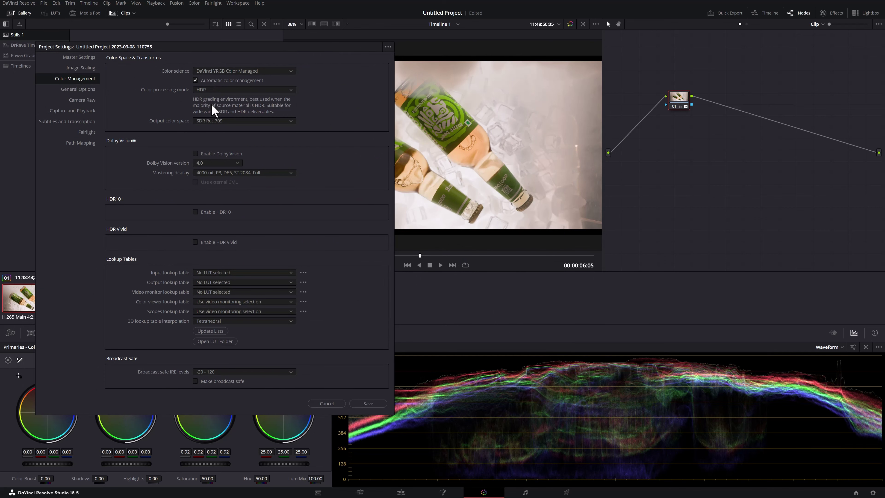
{"action": "left_click", "coordinate": [362, 403]}
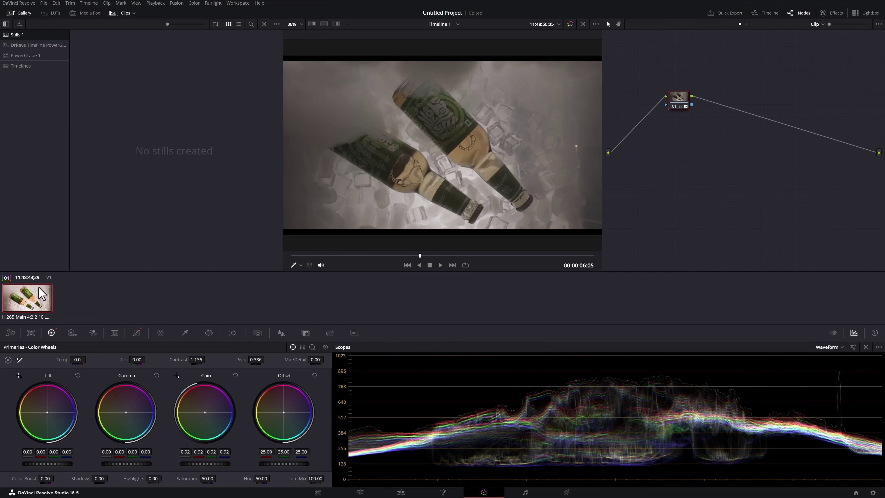
{"action": "right_click", "coordinate": [37, 299]}
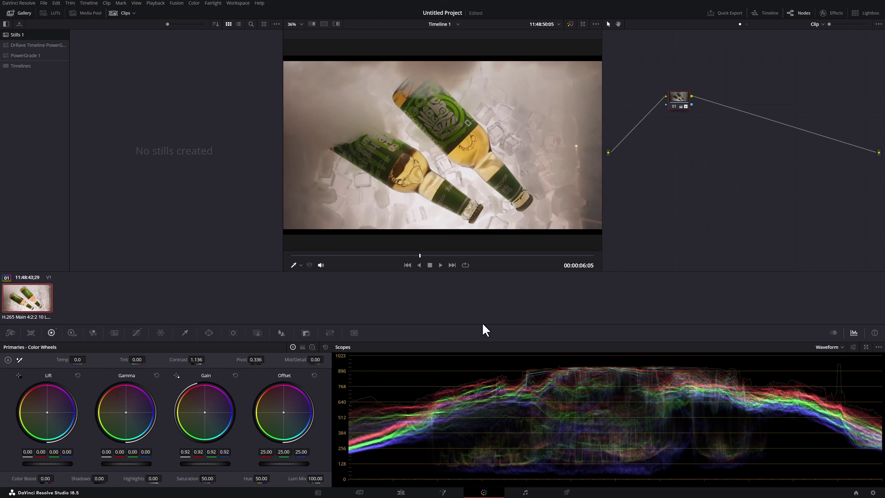
Step: Switch colour management from Automatic to Custom mode with Canon Cinema Gamut/Canon Log 3 input
{"action": "key", "text": "shift+9"}
{"action": "left_click_drag", "start_coordinate": [519, 79], "coordinate": [265, 65]}
{"action": "left_click", "coordinate": [184, 88]}
{"action": "left_click", "coordinate": [198, 101]}
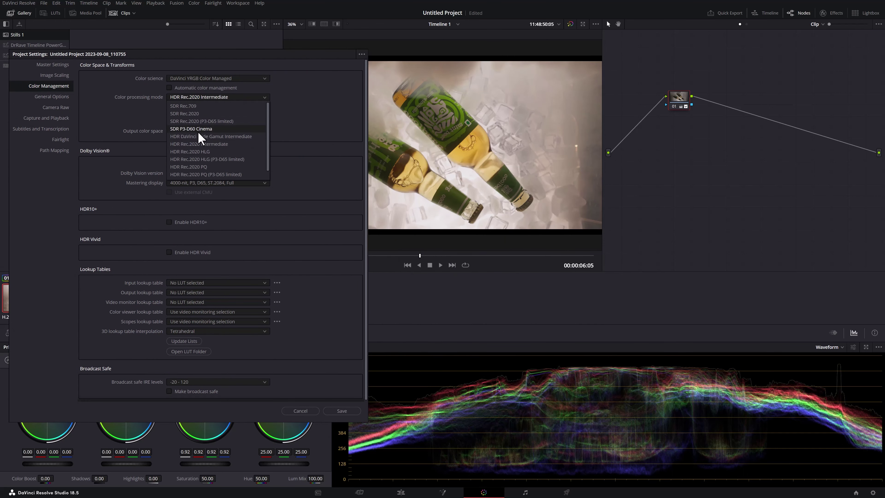
{"action": "left_click", "coordinate": [198, 178]}
{"action": "left_click", "coordinate": [203, 116]}
{"action": "scroll", "coordinate": [212, 153], "scroll_direction": "up", "scroll_amount": 5}
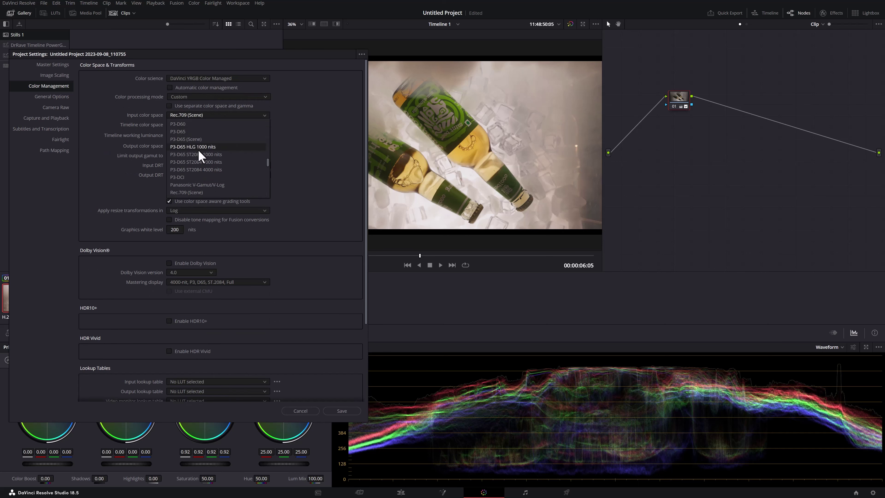
{"action": "left_click", "coordinate": [218, 174]}
Step: Set DaVinci WG/Intermediate timeline, Custom 10000-nit luminance, Rec.709 Gamma 2.4 output, Luminance Mapping DRT, and save
{"action": "left_click", "coordinate": [202, 126]}
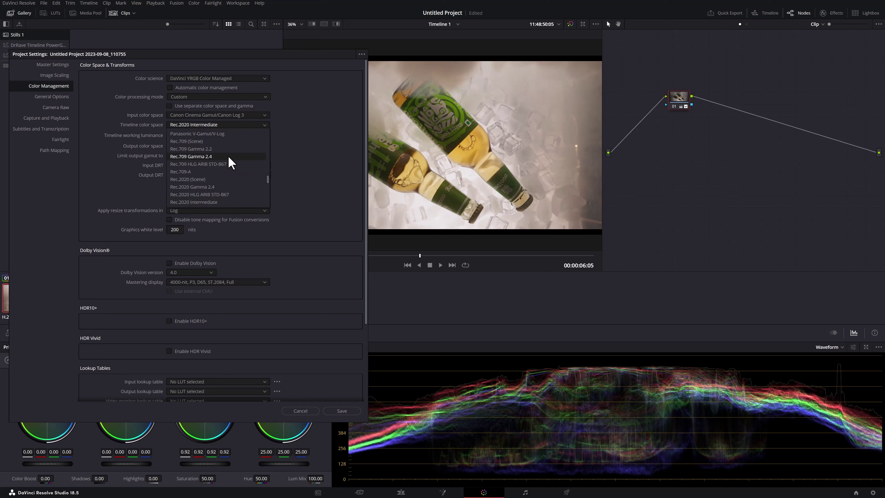
{"action": "scroll", "coordinate": [227, 162], "scroll_direction": "up", "scroll_amount": 10}
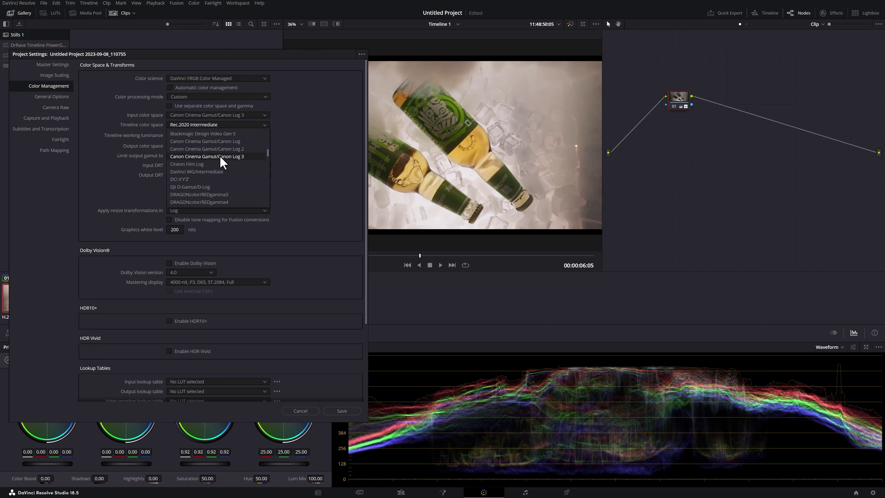
{"action": "left_click", "coordinate": [223, 172]}
{"action": "left_click", "coordinate": [205, 136]}
{"action": "left_click", "coordinate": [188, 212]}
{"action": "left_click", "coordinate": [201, 149]}
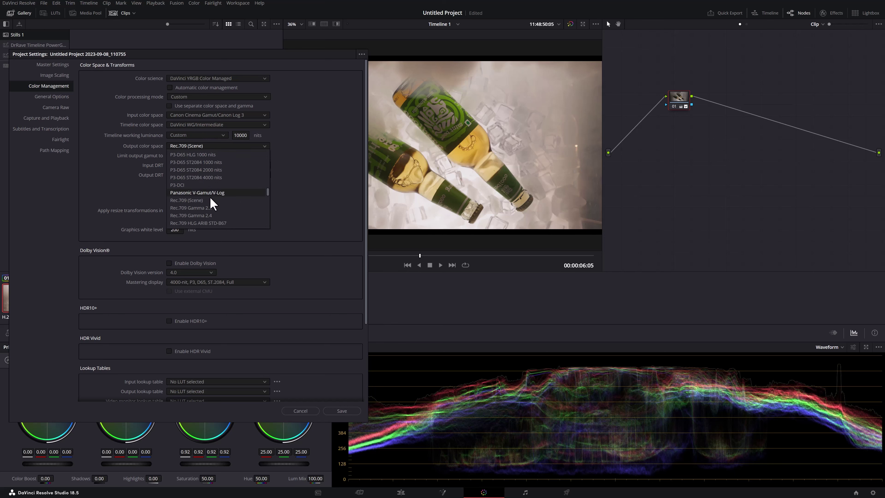
{"action": "left_click", "coordinate": [210, 196]}
{"action": "left_click", "coordinate": [214, 175]}
{"action": "left_click", "coordinate": [213, 186]}
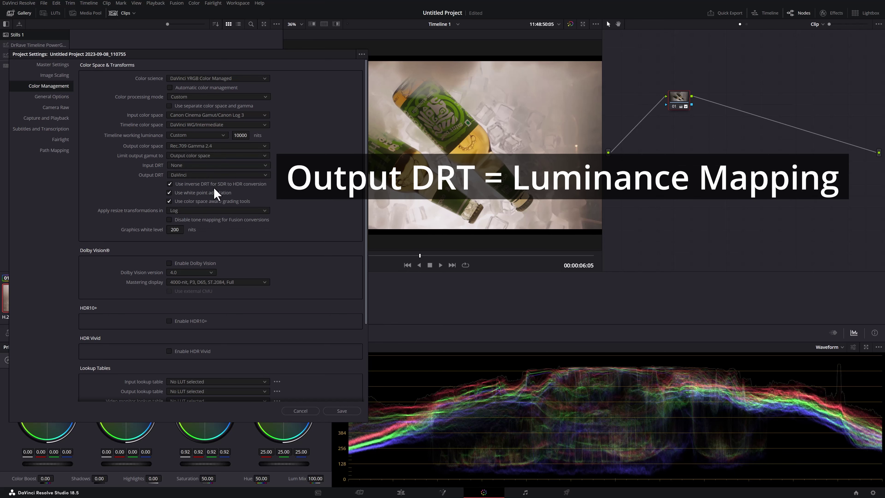
{"action": "left_click", "coordinate": [333, 411]}
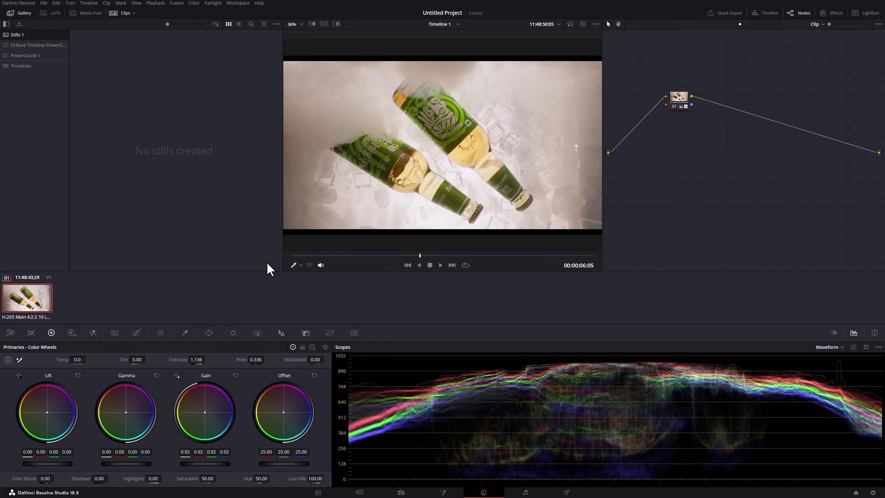